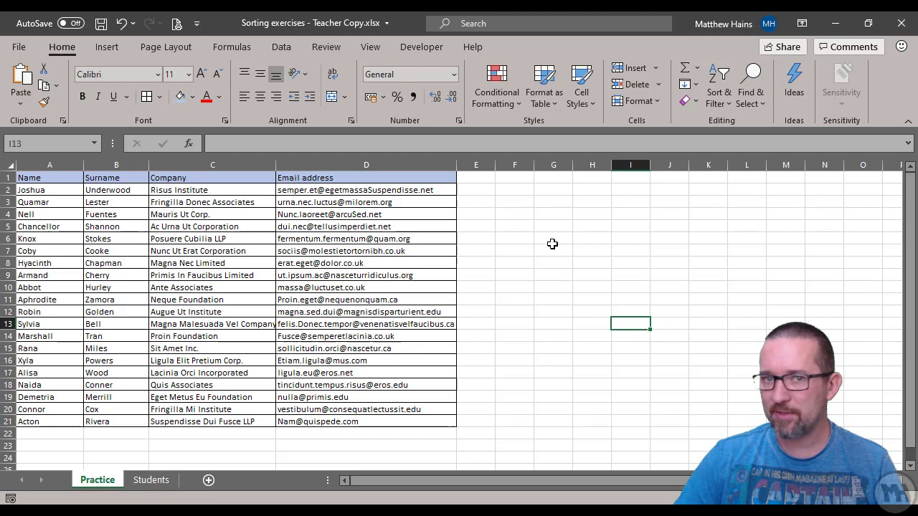
Step: Select the contact table A1:D21 and bring up the Data tab commands
{"action": "left_click", "coordinate": [633, 231]}
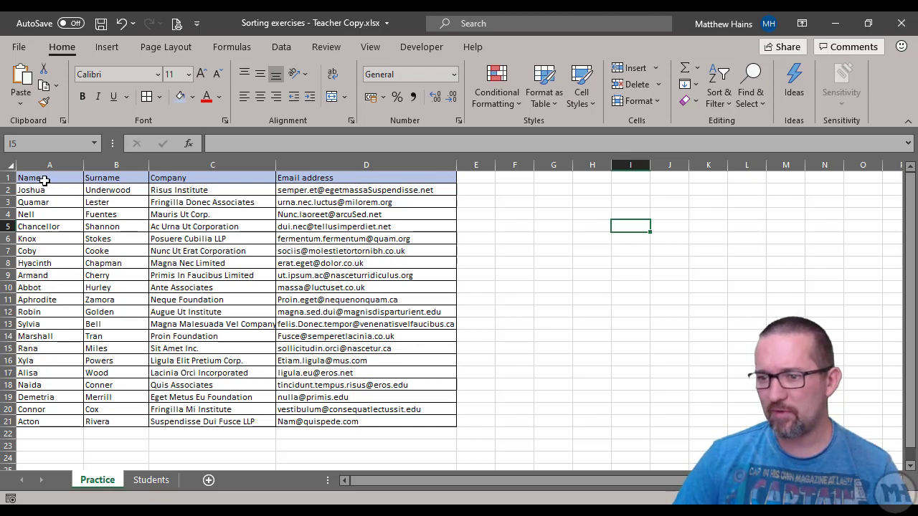
{"action": "left_click_drag", "start_coordinate": [42, 179], "coordinate": [364, 421]}
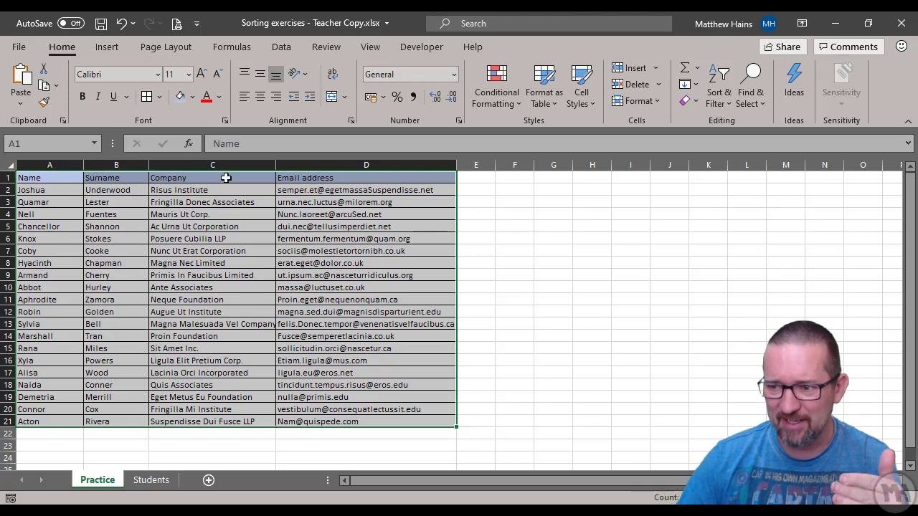
{"action": "mouse_move", "coordinate": [445, 437]}
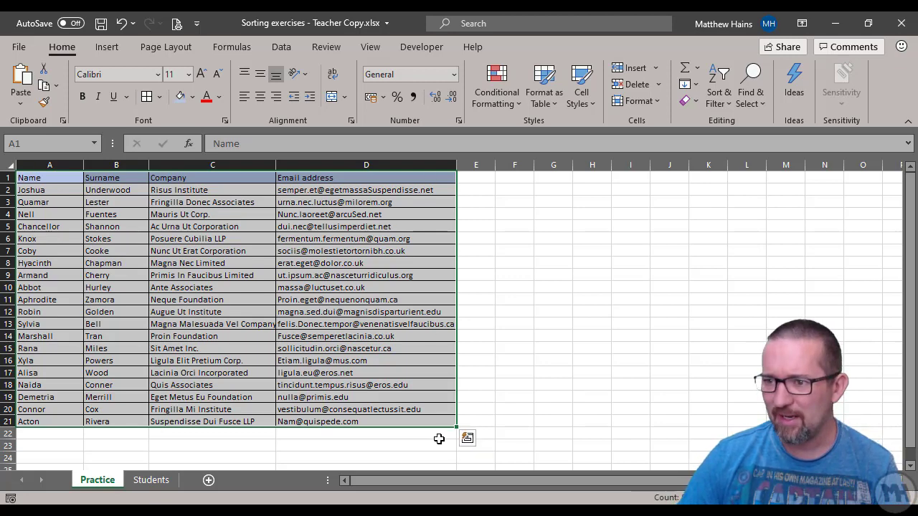
{"action": "left_click", "coordinate": [280, 47]}
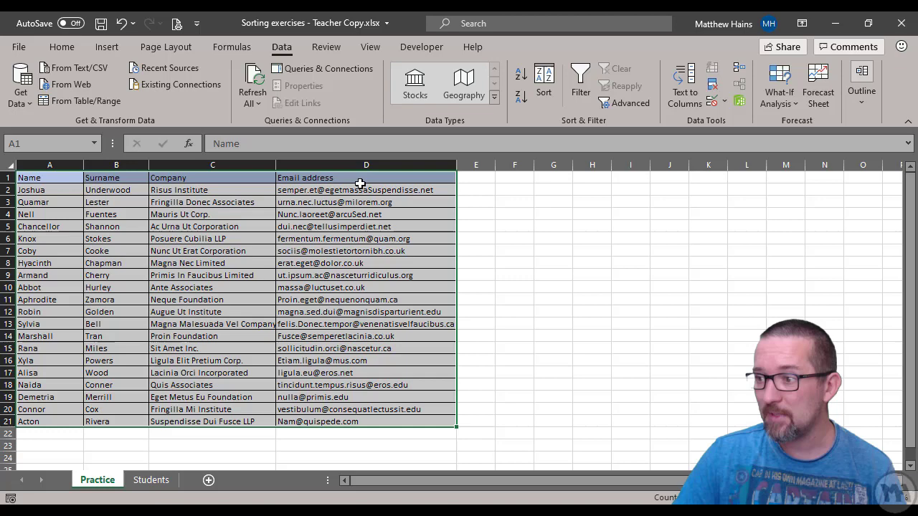
{"action": "left_click", "coordinate": [545, 81]}
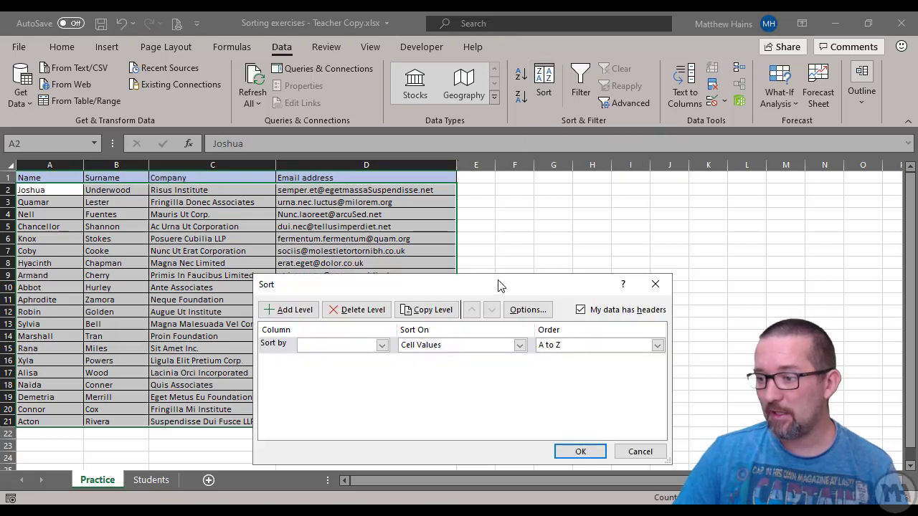
{"action": "left_click_drag", "start_coordinate": [499, 284], "coordinate": [471, 53]}
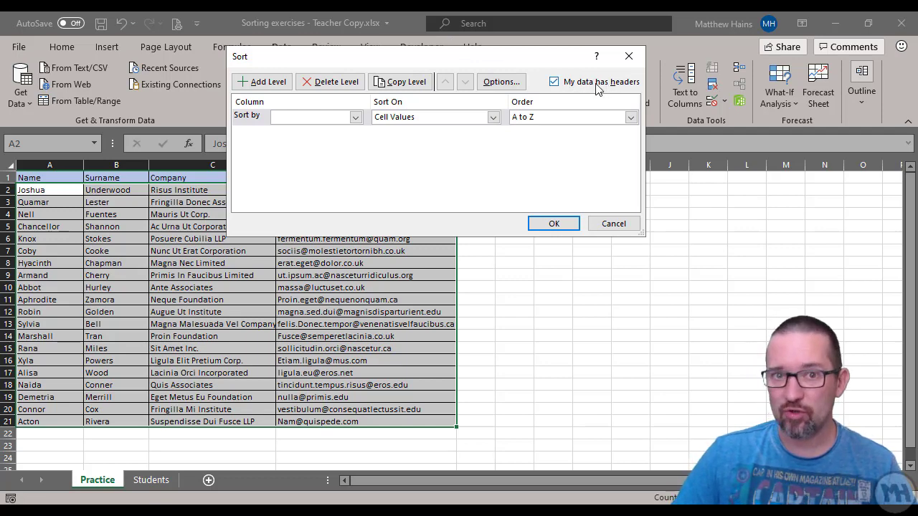
{"action": "left_click", "coordinate": [631, 58]}
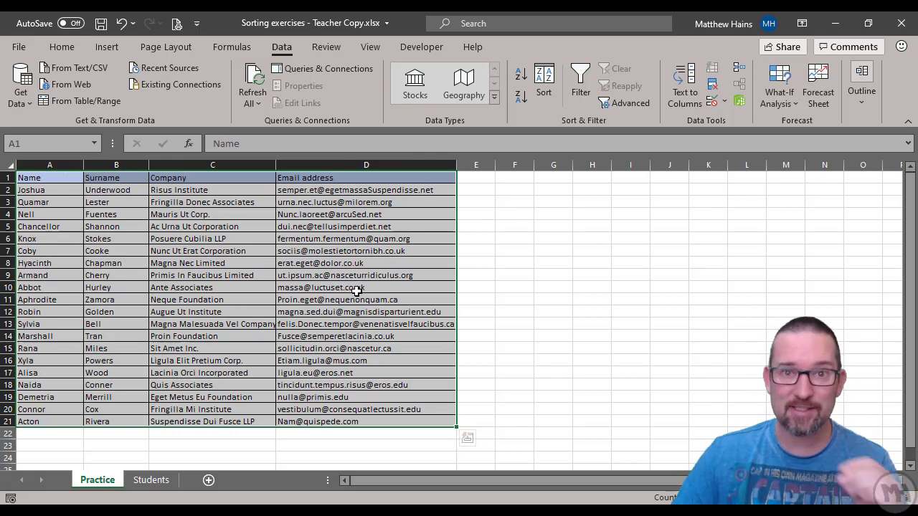
Step: Sort the 20 contacts A to Z by Surname, from Bell to Zamora
{"action": "left_click", "coordinate": [544, 84]}
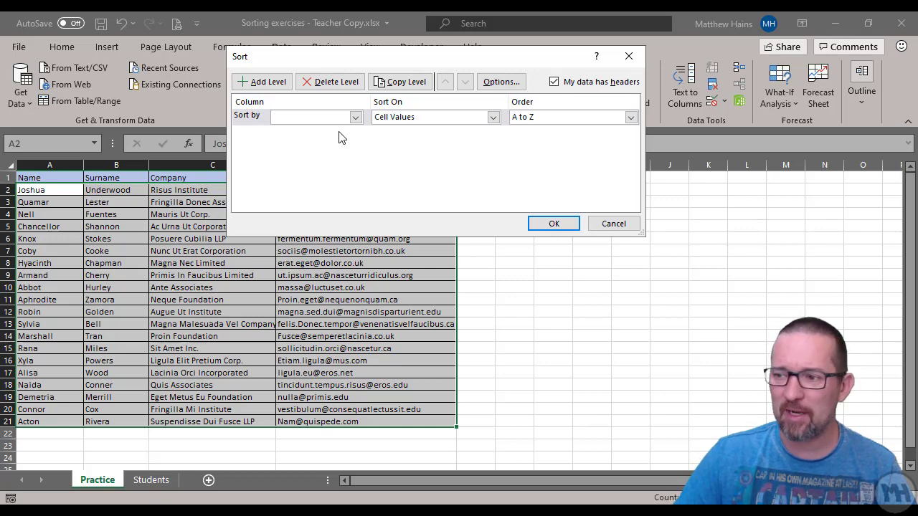
{"action": "left_click", "coordinate": [355, 118]}
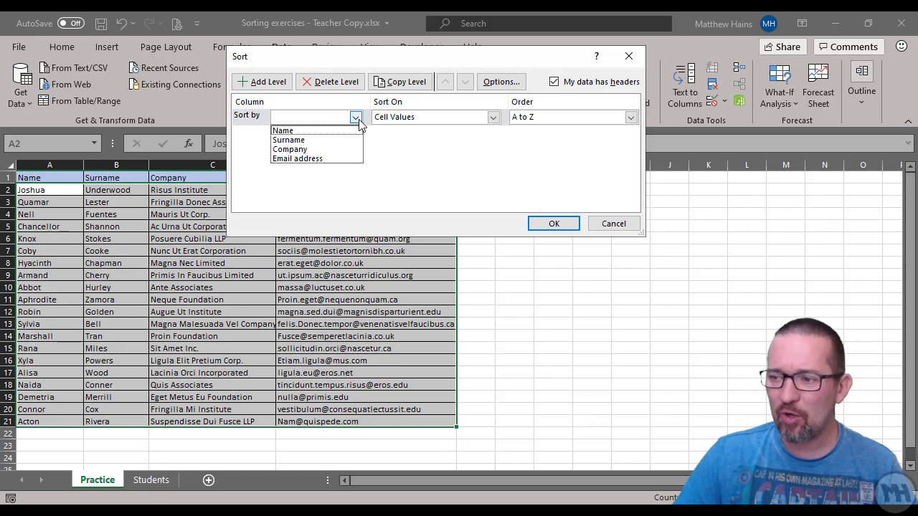
{"action": "left_click", "coordinate": [291, 140]}
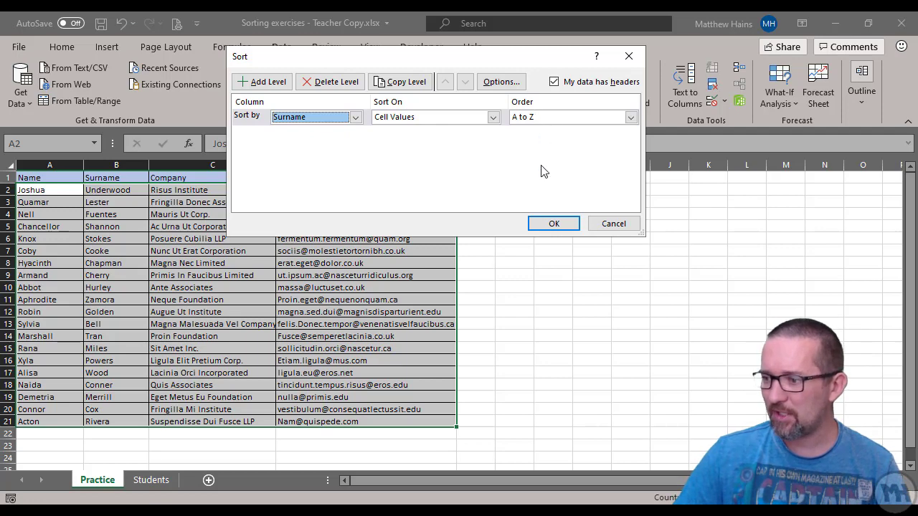
{"action": "left_click", "coordinate": [552, 226]}
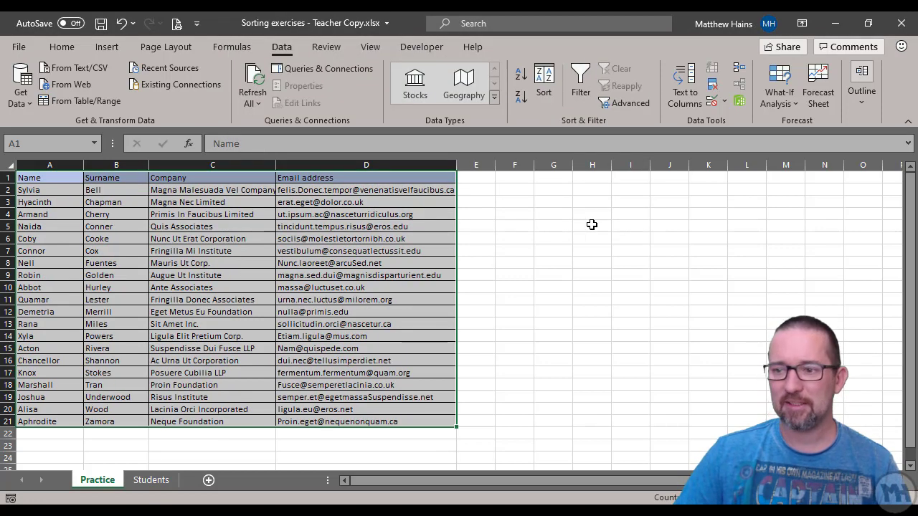
{"action": "left_click", "coordinate": [591, 225]}
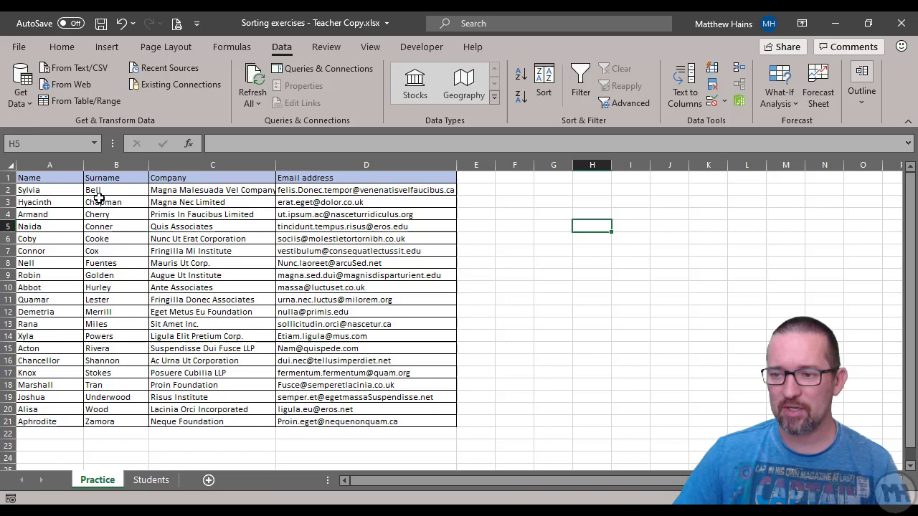
{"action": "left_click", "coordinate": [105, 190]}
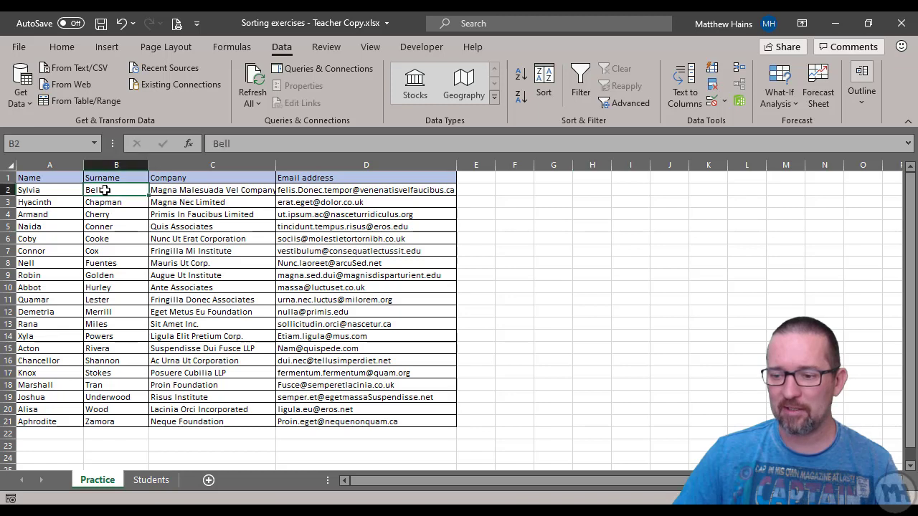
{"action": "left_click", "coordinate": [128, 424]}
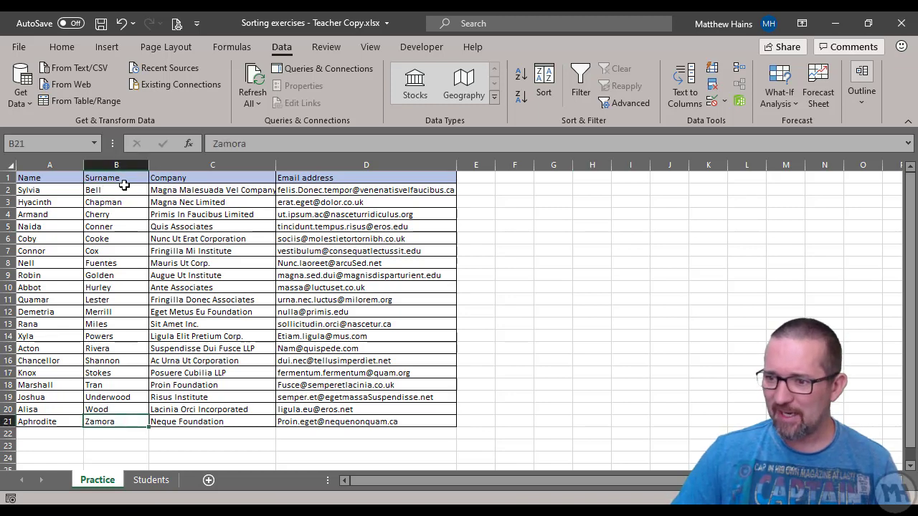
{"action": "left_click", "coordinate": [121, 190]}
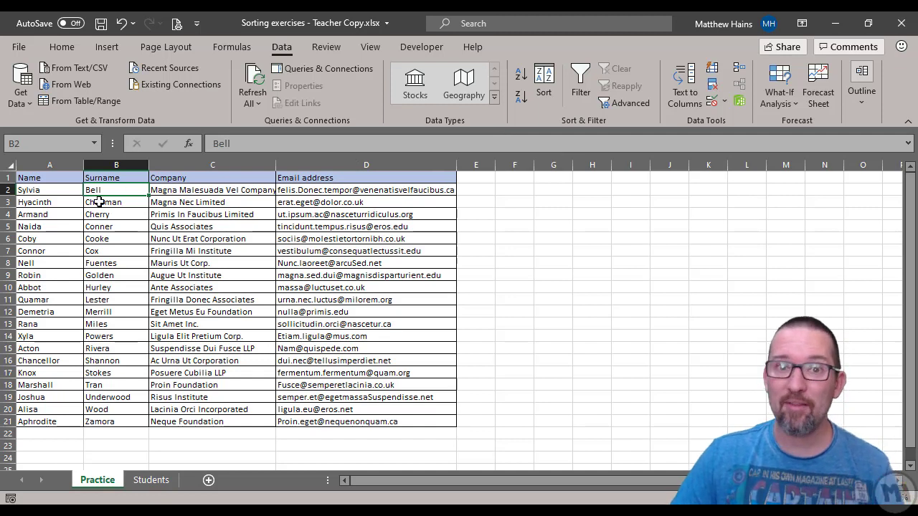
{"action": "left_click", "coordinate": [56, 177]}
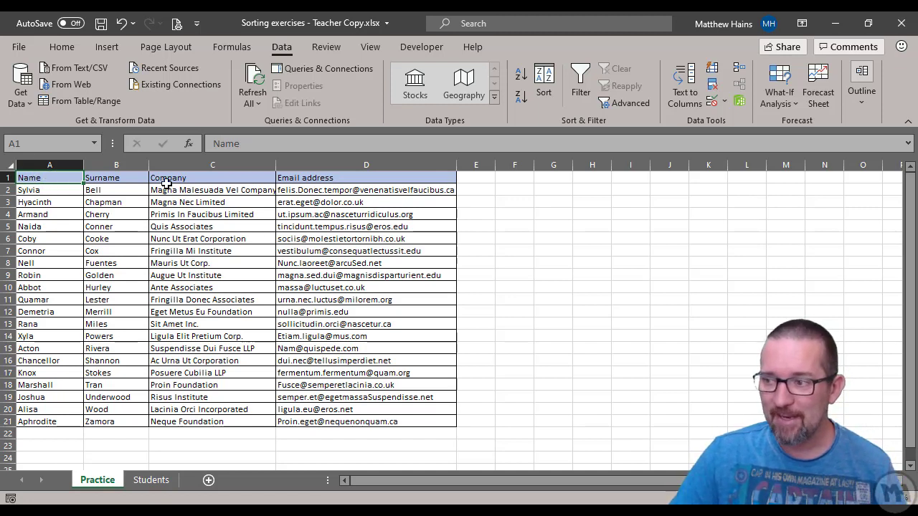
Step: Re-sort the contacts A to Z by the Name column, from Abbot to Xyla
{"action": "left_click", "coordinate": [538, 81]}
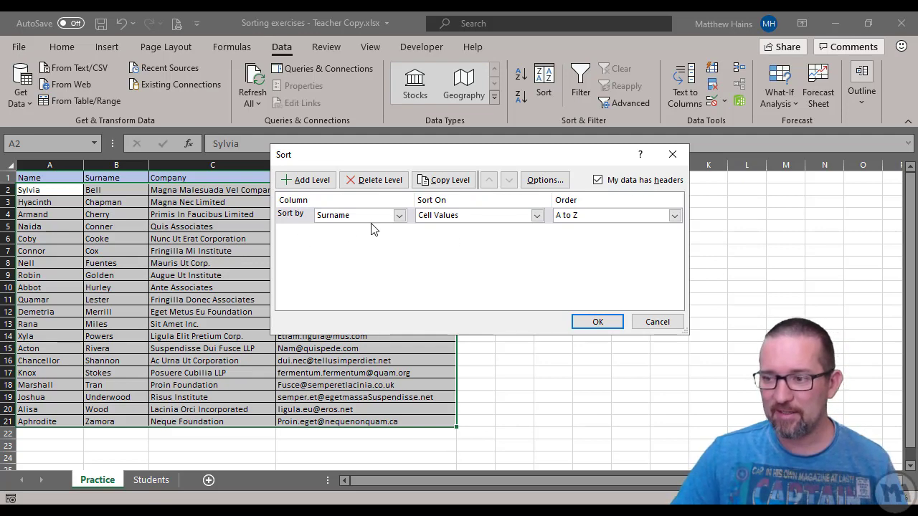
{"action": "left_click", "coordinate": [398, 215]}
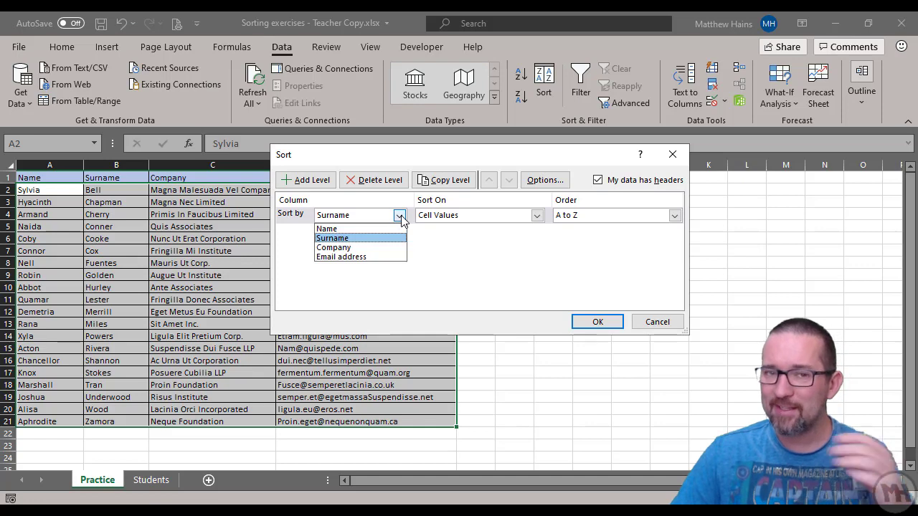
{"action": "left_click", "coordinate": [360, 229]}
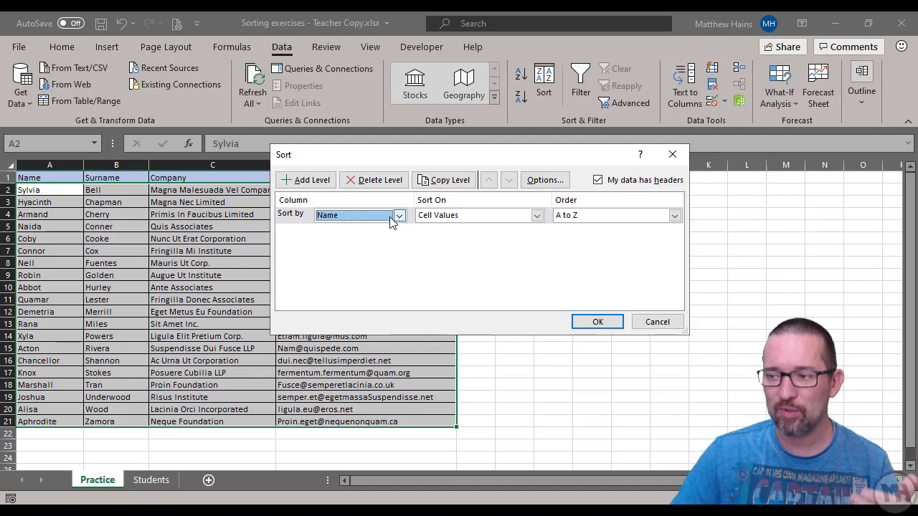
{"action": "left_click", "coordinate": [597, 322]}
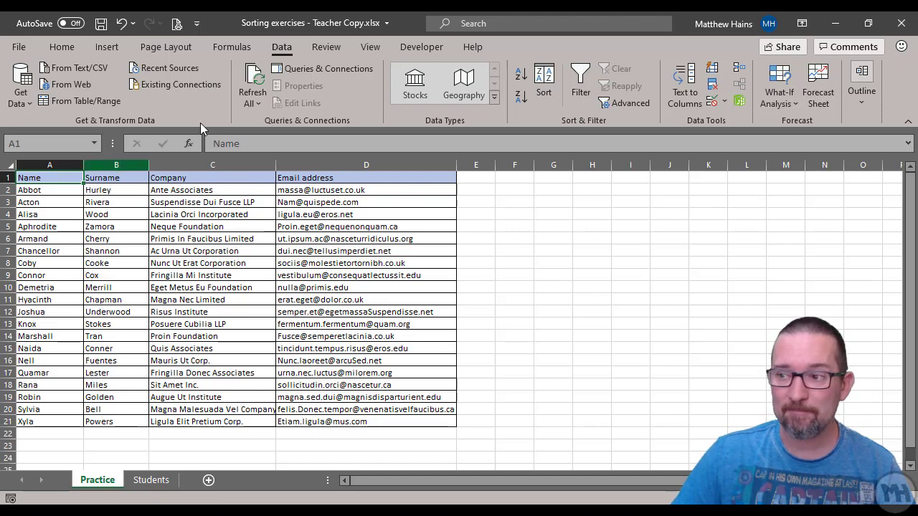
Step: Sort the contacts by Surname A to Z, adding Company as the second sort level
{"action": "left_click", "coordinate": [549, 76]}
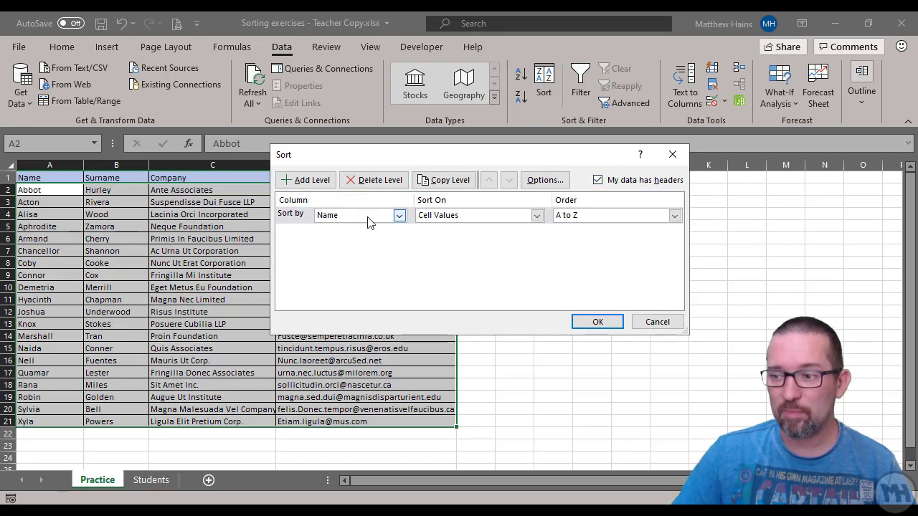
{"action": "left_click", "coordinate": [398, 215]}
{"action": "left_click", "coordinate": [376, 238]}
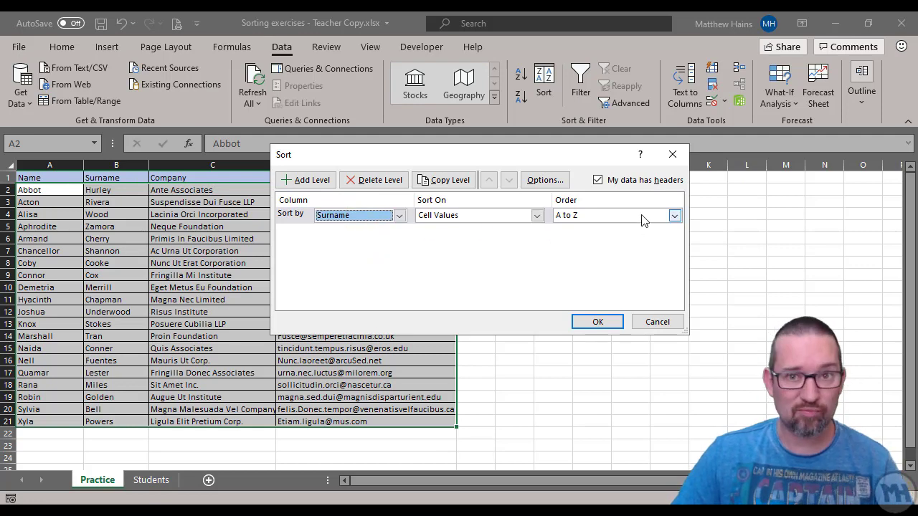
{"action": "left_click", "coordinate": [308, 185]}
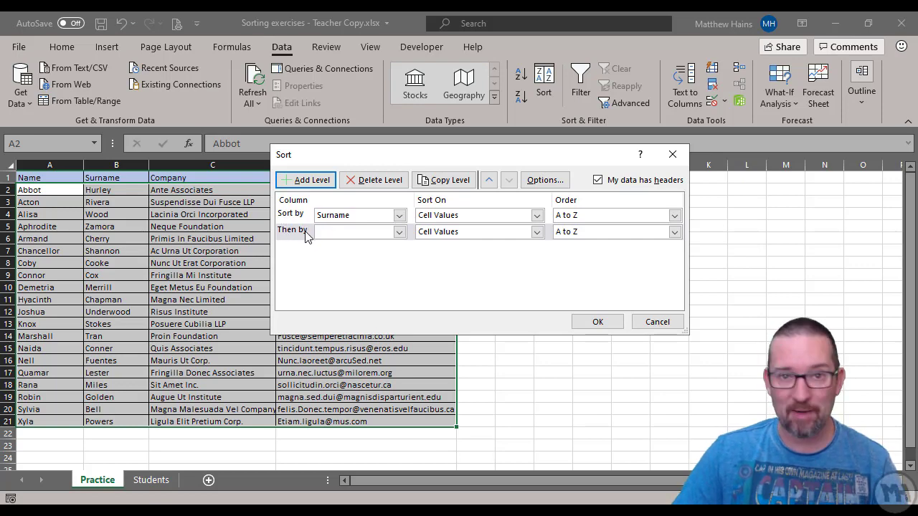
{"action": "left_click", "coordinate": [399, 233]}
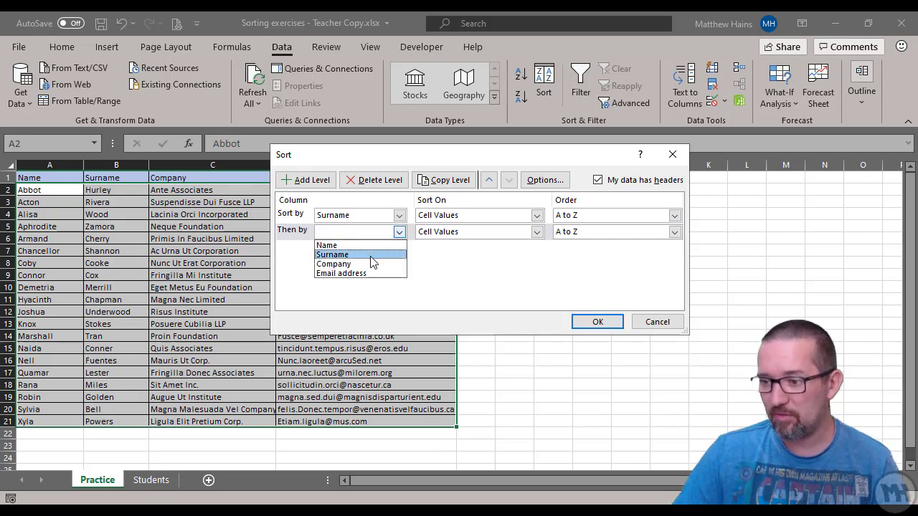
{"action": "left_click", "coordinate": [369, 269]}
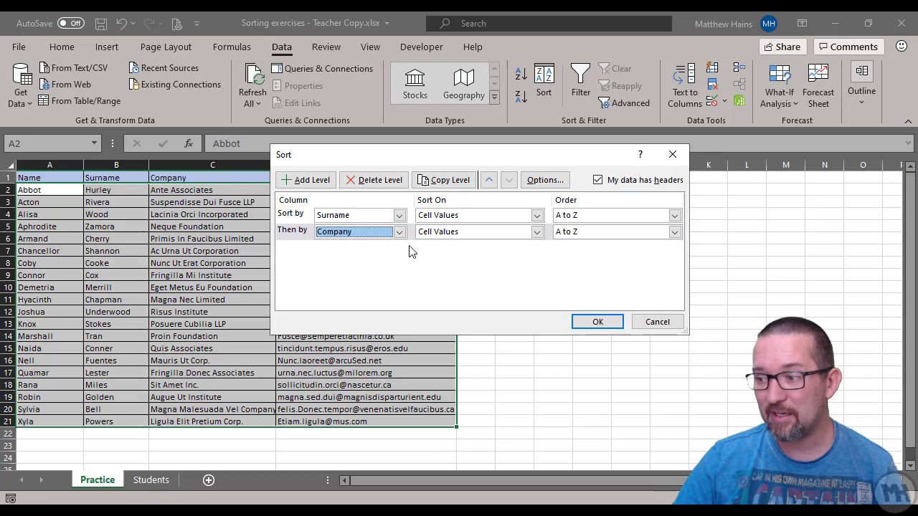
{"action": "left_click", "coordinate": [597, 322]}
{"action": "key", "text": "ctrl+Home"}
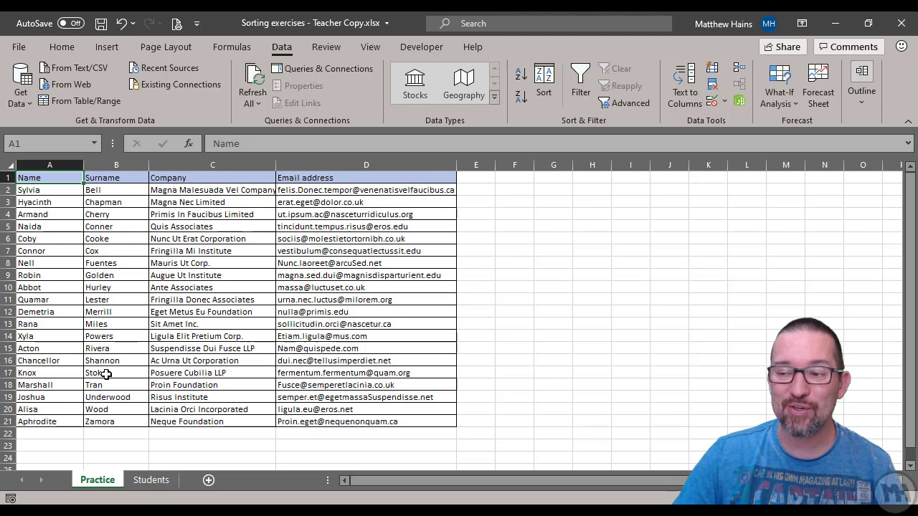
Step: Select surname cell B2 in the contact list's Surname column
{"action": "left_click_drag", "start_coordinate": [104, 373], "coordinate": [107, 385]}
{"action": "left_click", "coordinate": [114, 193]}
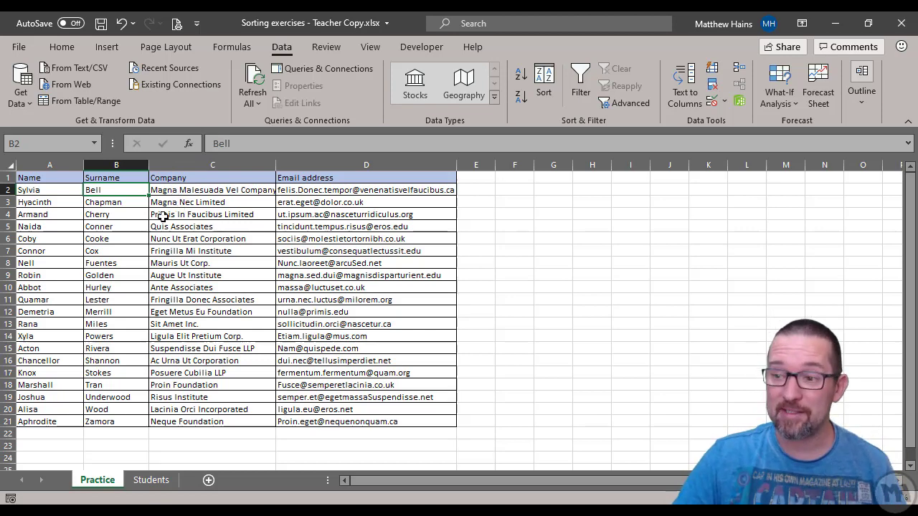
Step: Switch to the Students sheet and scroll down to the last record at row 601 and back up
{"action": "left_click", "coordinate": [151, 481]}
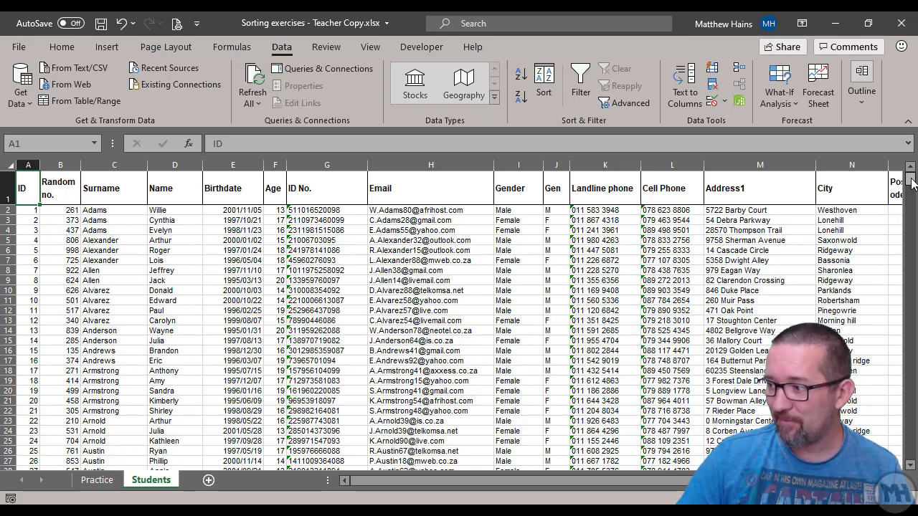
{"action": "left_click_drag", "start_coordinate": [910, 180], "coordinate": [907, 469]}
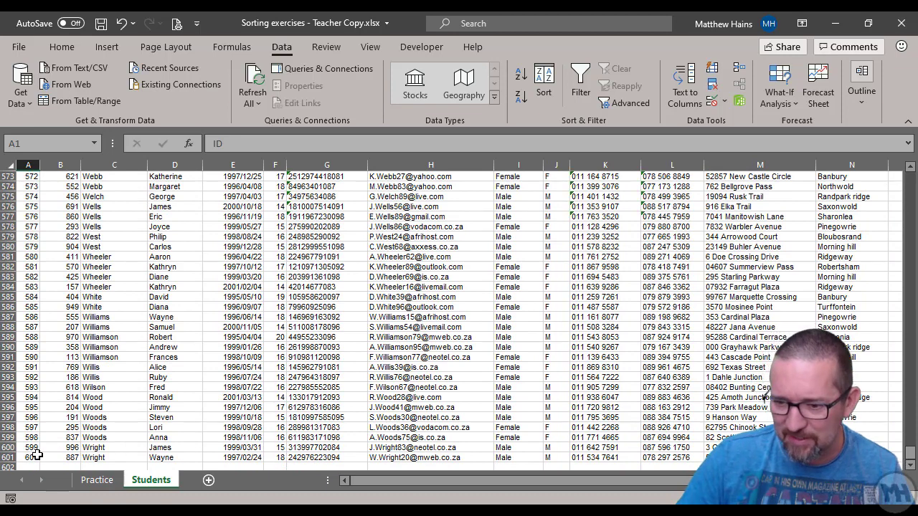
{"action": "left_click", "coordinate": [37, 446]}
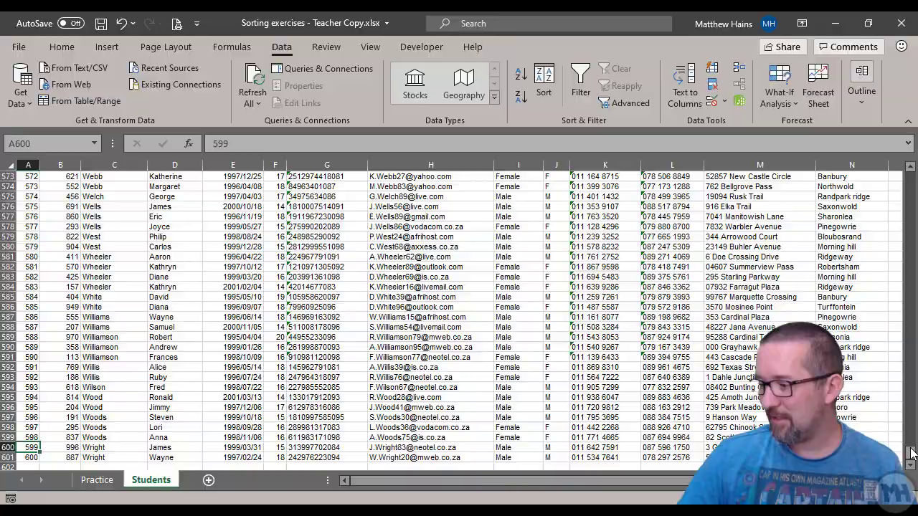
{"action": "left_click_drag", "start_coordinate": [910, 459], "coordinate": [902, 168]}
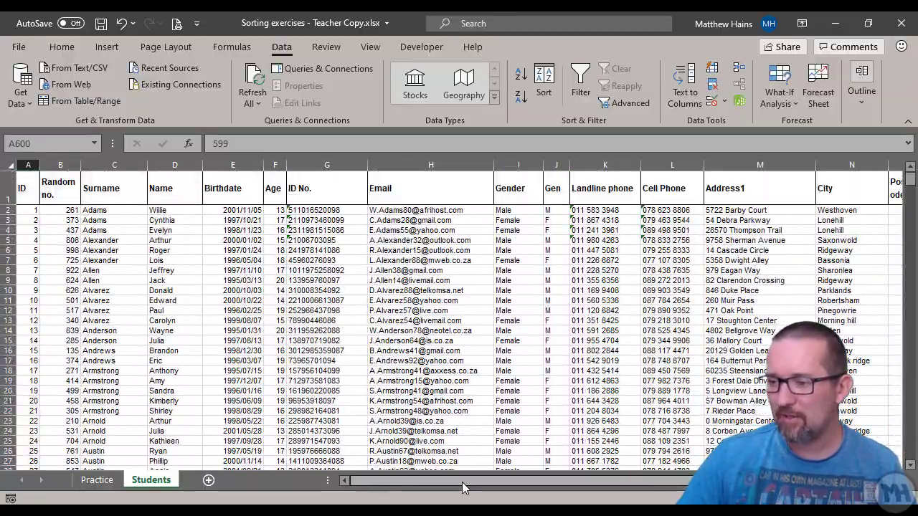
{"action": "mouse_move", "coordinate": [461, 481]}
{"action": "left_mouse_down"}
{"action": "mouse_move", "coordinate": [667, 482]}
{"action": "mouse_move", "coordinate": [444, 479]}
{"action": "left_mouse_up"}
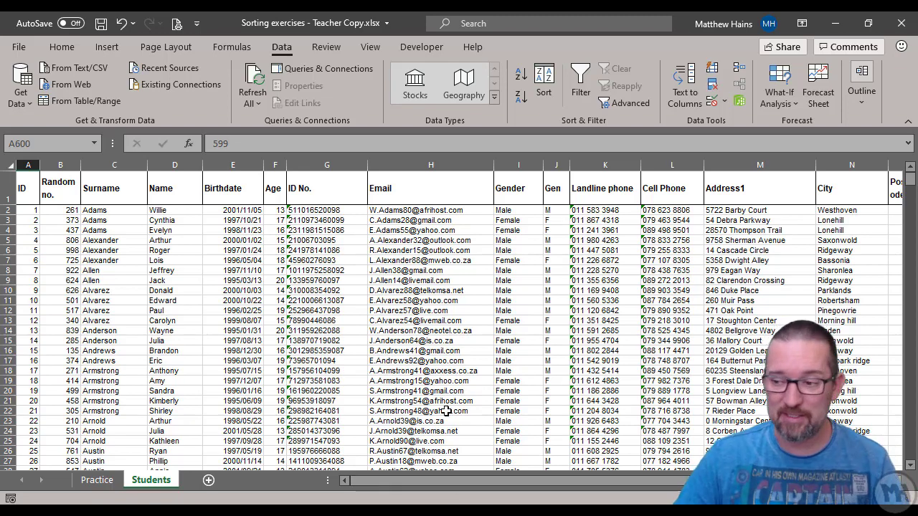
{"action": "scroll", "coordinate": [461, 373], "scroll_direction": "down", "scroll_amount": 1}
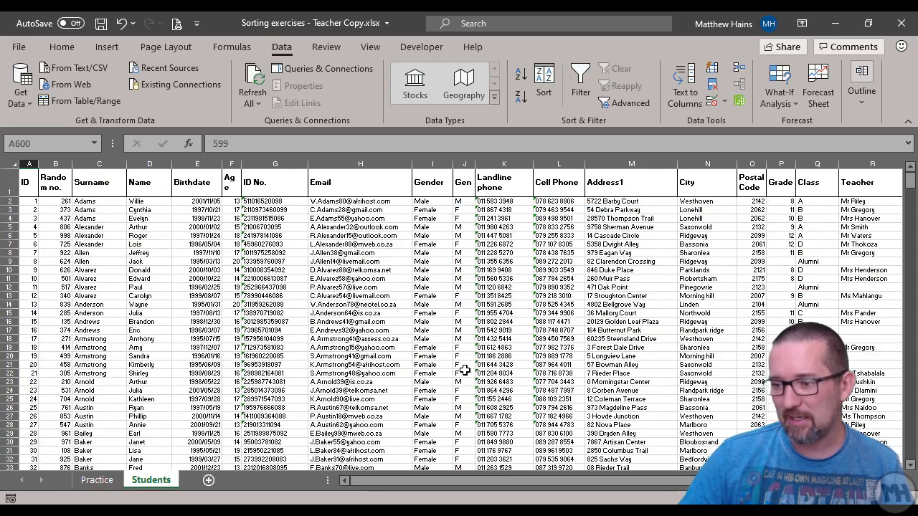
{"action": "scroll", "coordinate": [475, 366], "scroll_direction": "up", "scroll_amount": 2}
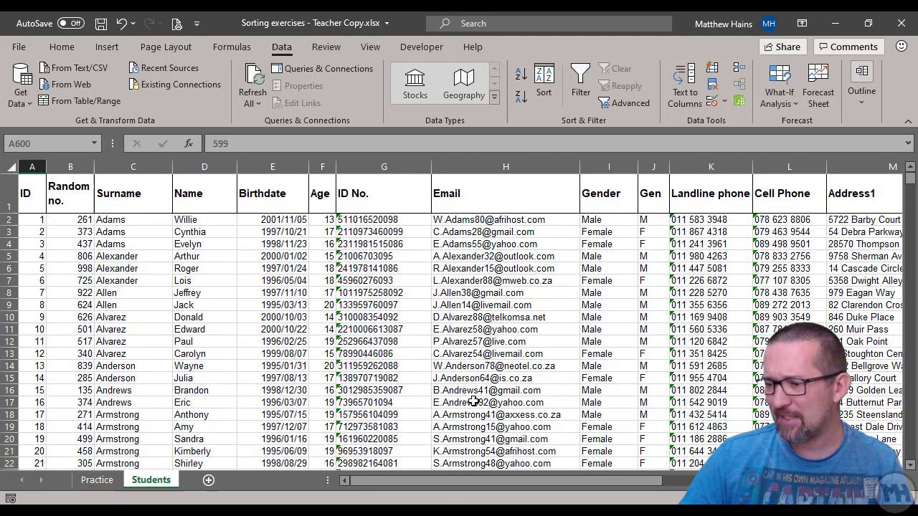
{"action": "left_click_drag", "start_coordinate": [471, 486], "coordinate": [491, 480]}
{"action": "left_click", "coordinate": [550, 198]}
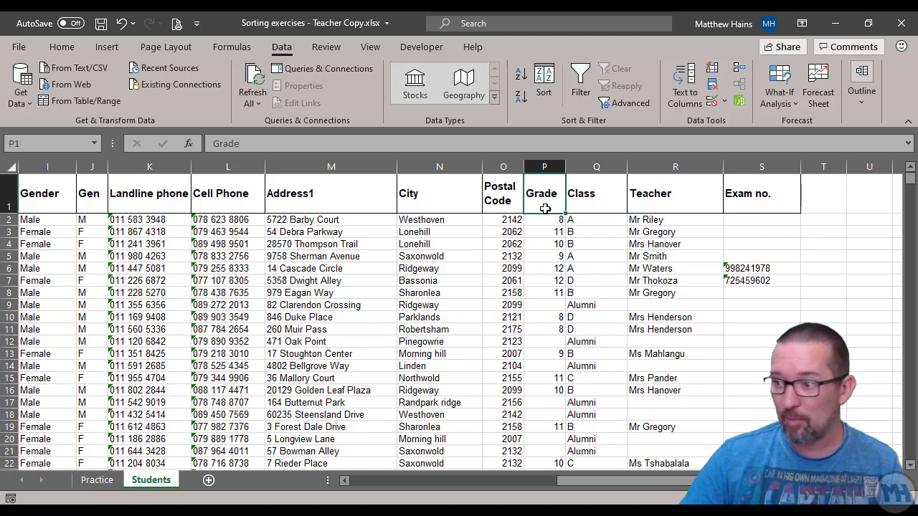
{"action": "left_click", "coordinate": [546, 166]}
{"action": "left_click", "coordinate": [549, 221]}
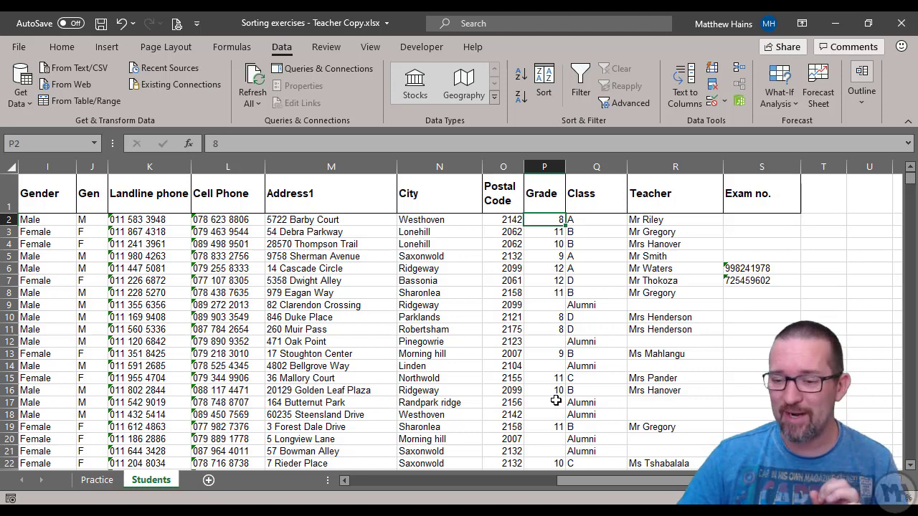
{"action": "left_click", "coordinate": [363, 481]}
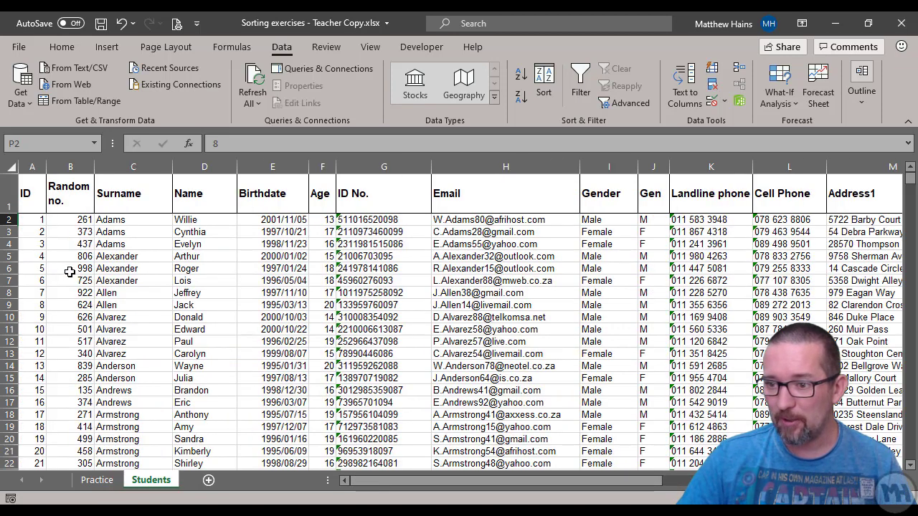
{"action": "left_click", "coordinate": [33, 203]}
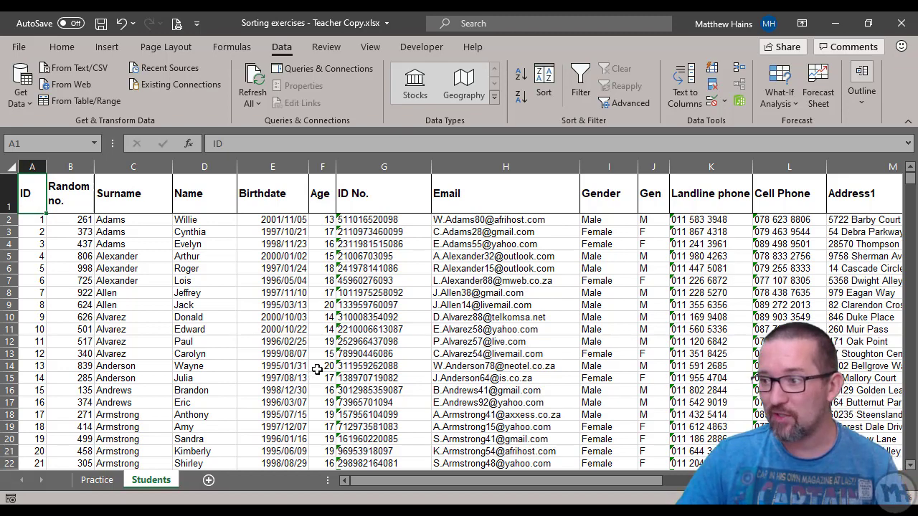
Step: Sort the Students table by Grade, smallest to largest, putting grade 8 first
{"action": "left_click", "coordinate": [543, 79]}
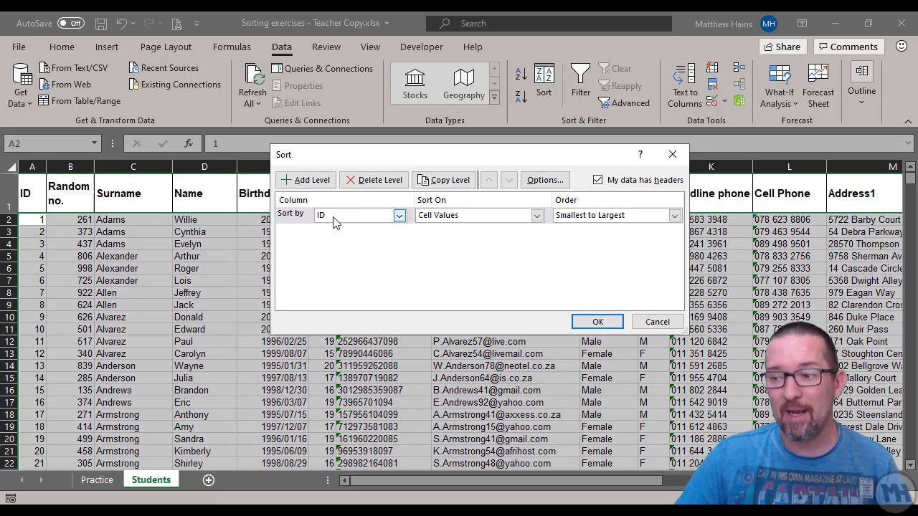
{"action": "left_click", "coordinate": [400, 216]}
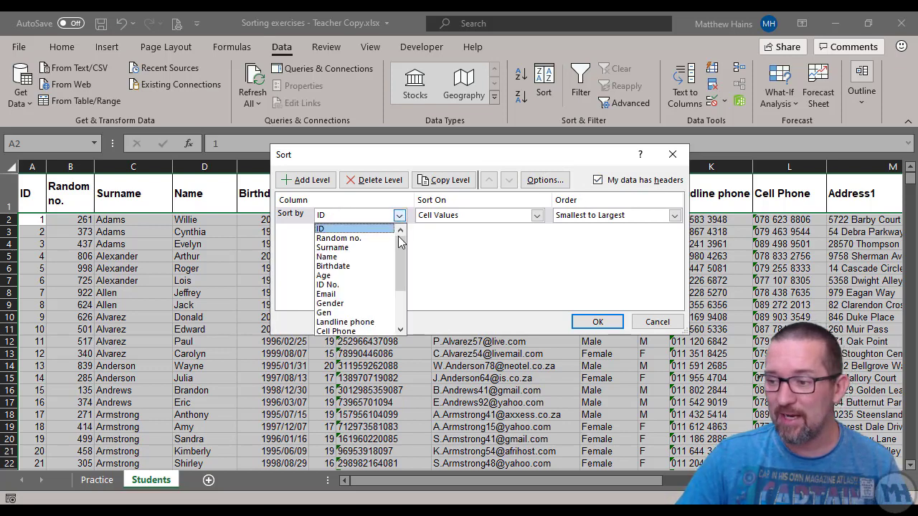
{"action": "left_click_drag", "start_coordinate": [399, 248], "coordinate": [401, 293]}
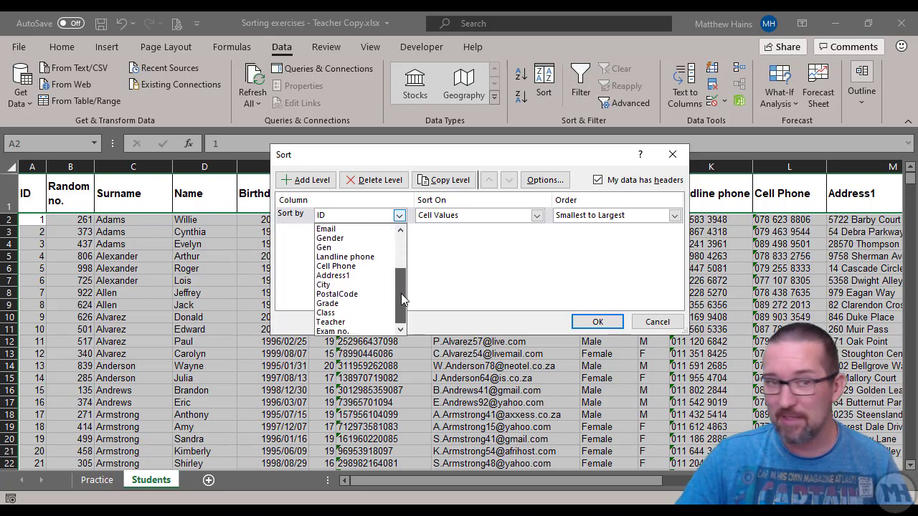
{"action": "left_click", "coordinate": [344, 303]}
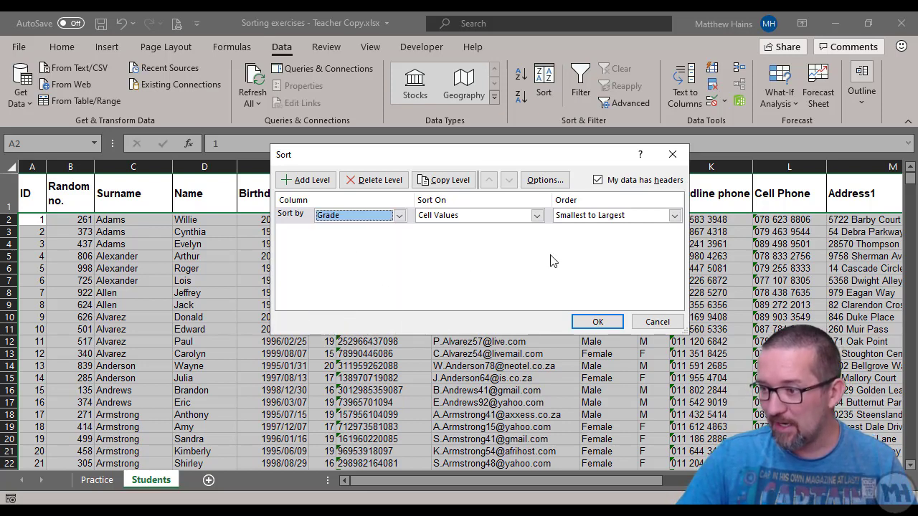
{"action": "left_click", "coordinate": [616, 216]}
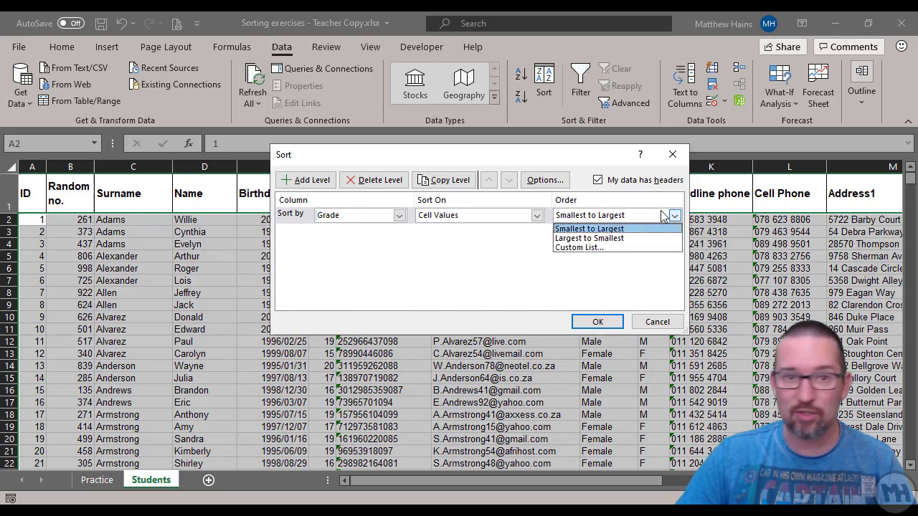
{"action": "left_click", "coordinate": [625, 229]}
{"action": "left_click", "coordinate": [595, 321]}
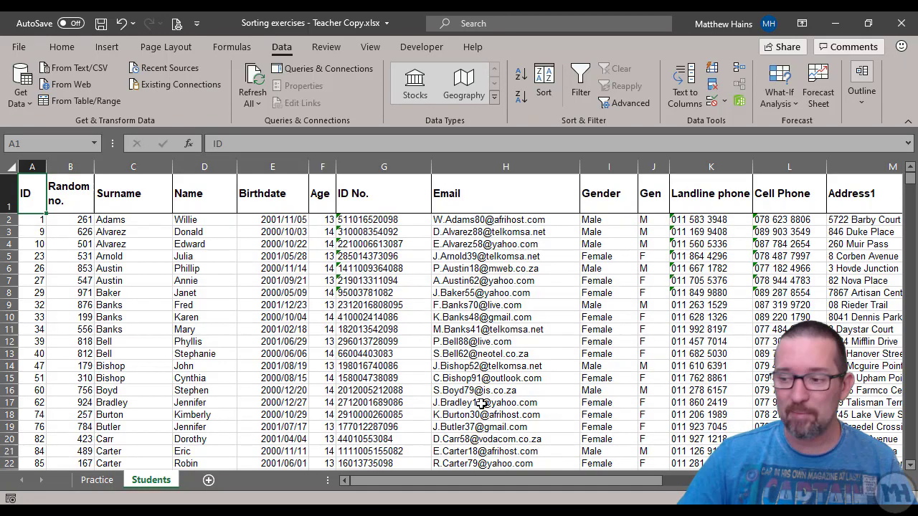
{"action": "left_click_drag", "start_coordinate": [366, 483], "coordinate": [604, 484]}
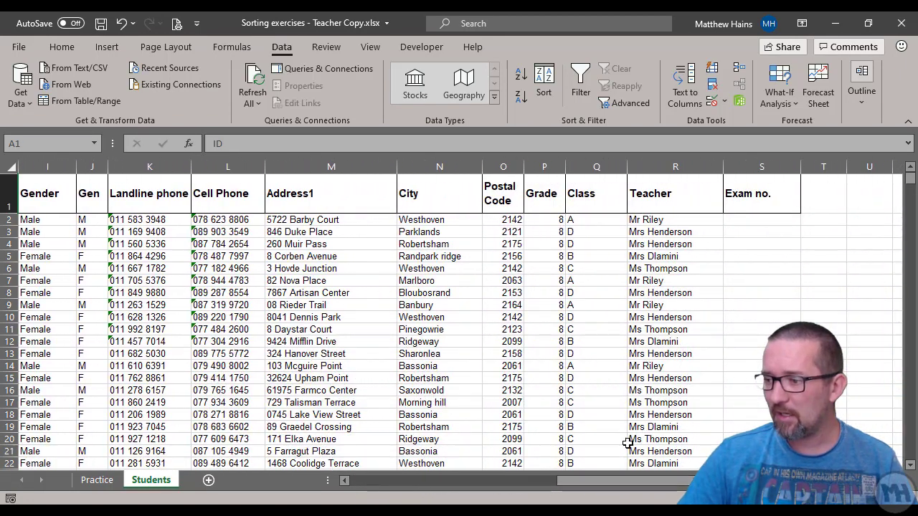
{"action": "left_click", "coordinate": [554, 166]}
{"action": "scroll", "coordinate": [552, 298], "scroll_direction": "down", "scroll_amount": 6}
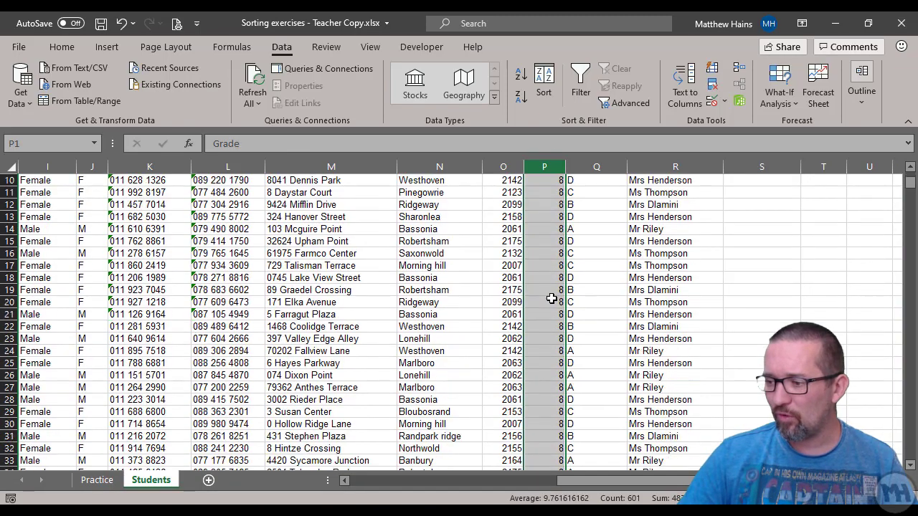
{"action": "mouse_move", "coordinate": [909, 185]}
{"action": "left_mouse_down"}
{"action": "mouse_move", "coordinate": [911, 351]}
{"action": "mouse_move", "coordinate": [910, 172]}
{"action": "left_mouse_up"}
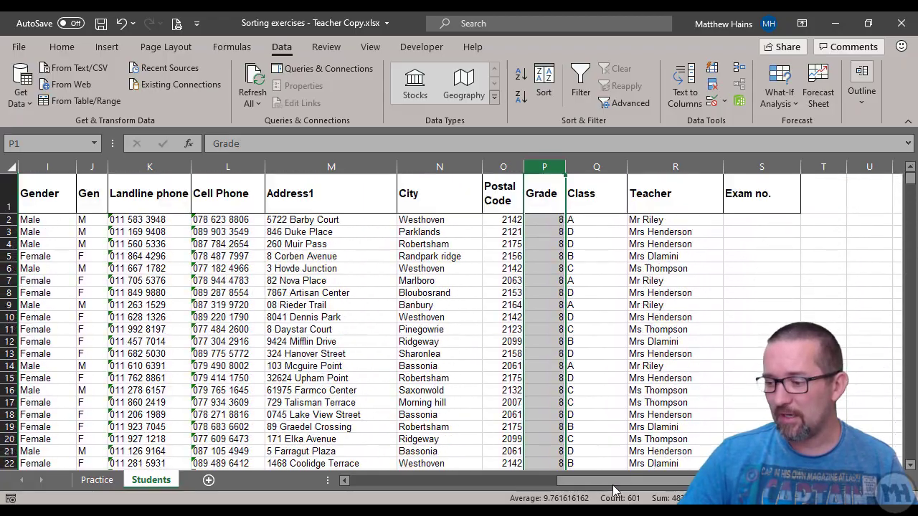
{"action": "left_click_drag", "start_coordinate": [613, 481], "coordinate": [389, 486]}
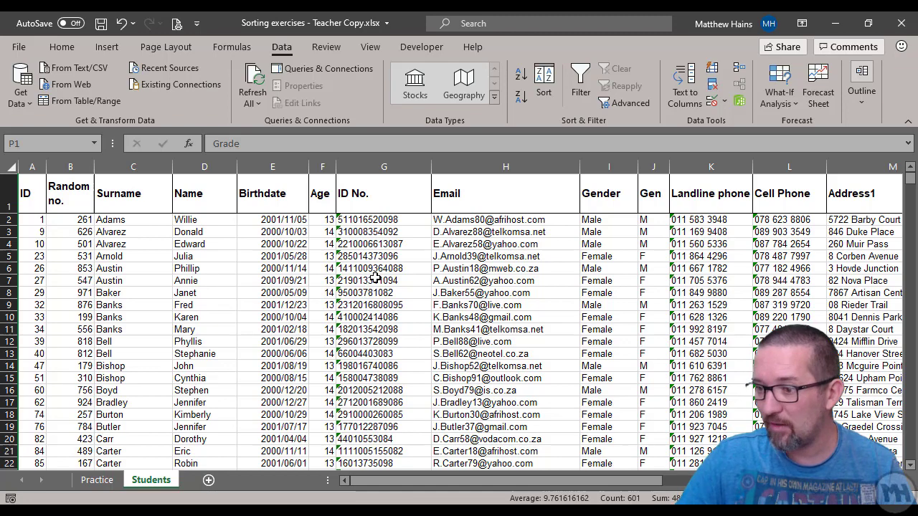
{"action": "left_click", "coordinate": [353, 230]}
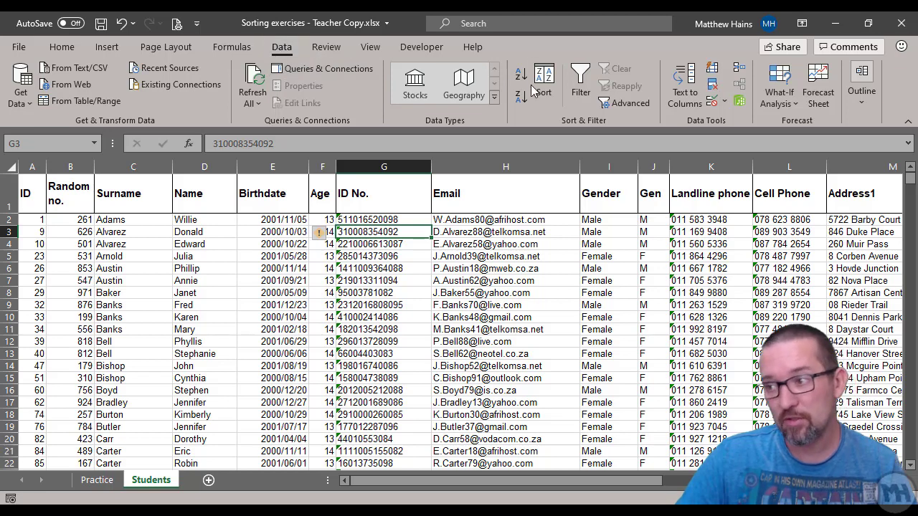
{"action": "left_click", "coordinate": [28, 190]}
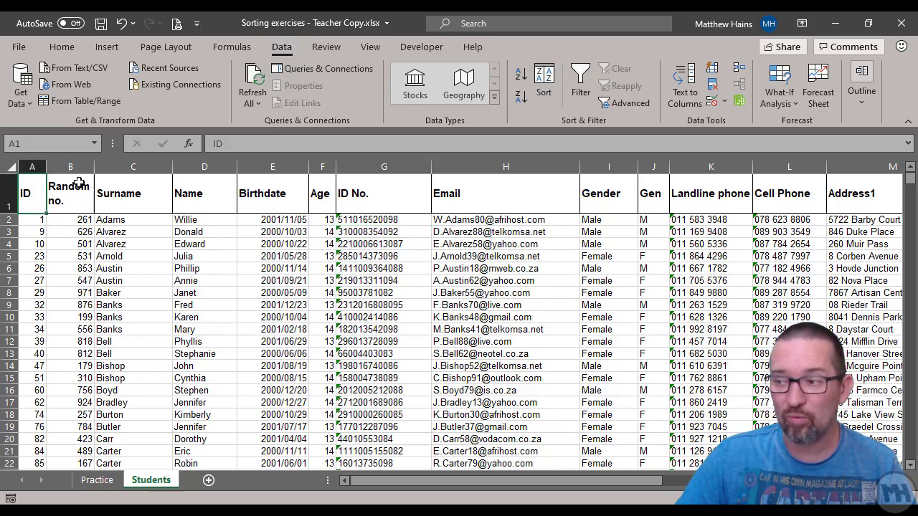
{"action": "left_click", "coordinate": [543, 77]}
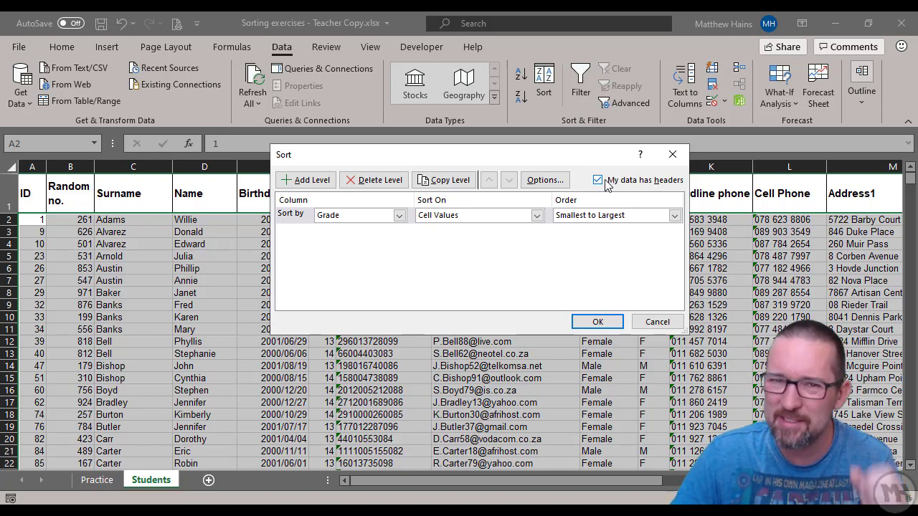
{"action": "left_click", "coordinate": [657, 321]}
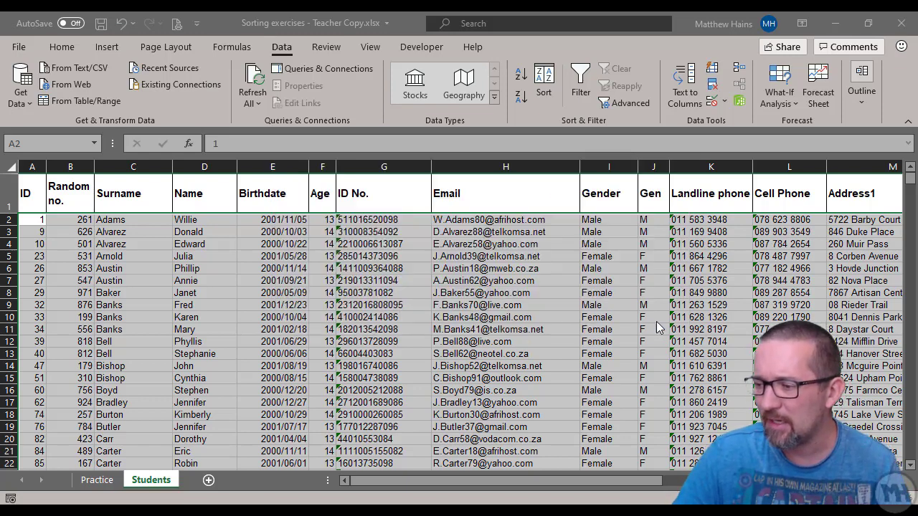